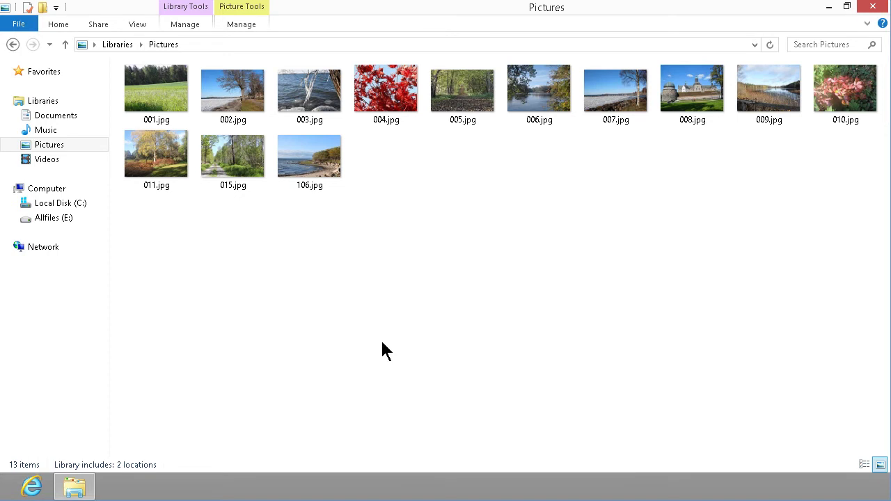
# Launch PowerPoint 2013 and create a blank presentation
pyautogui.press('super')
pyautogui.write('pow')
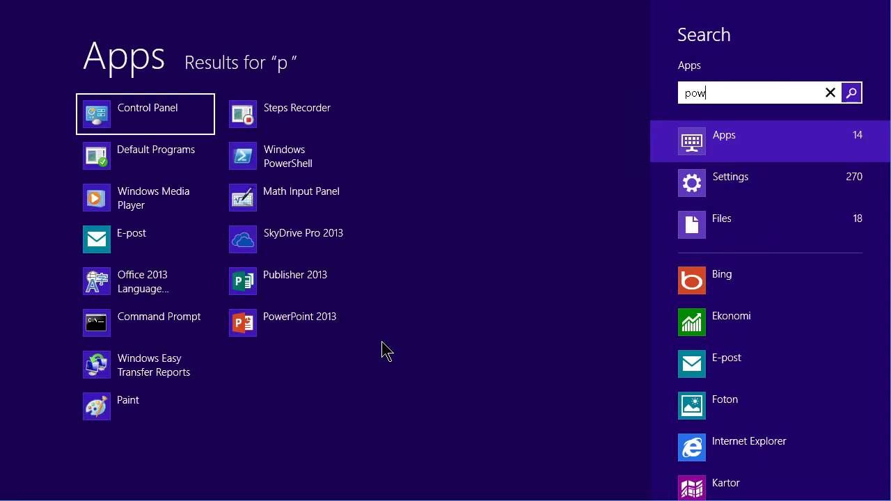
pyautogui.write('er')
pyautogui.press('Down')
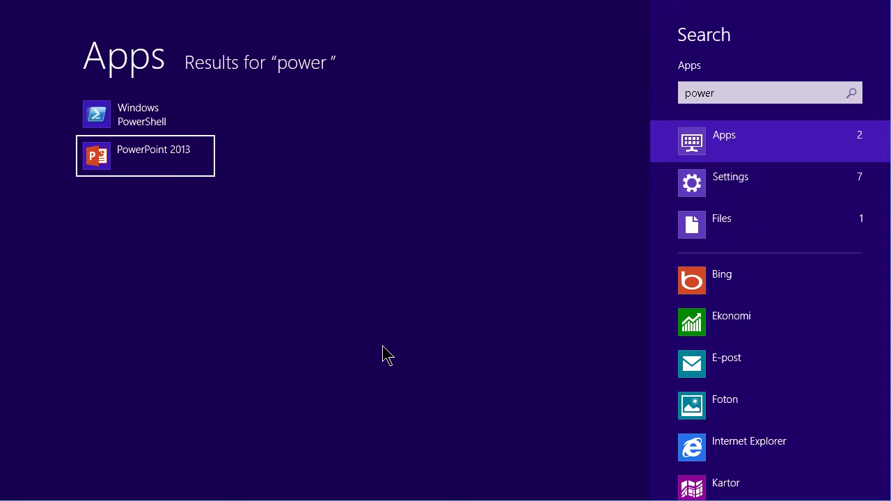
pyautogui.press('Return')
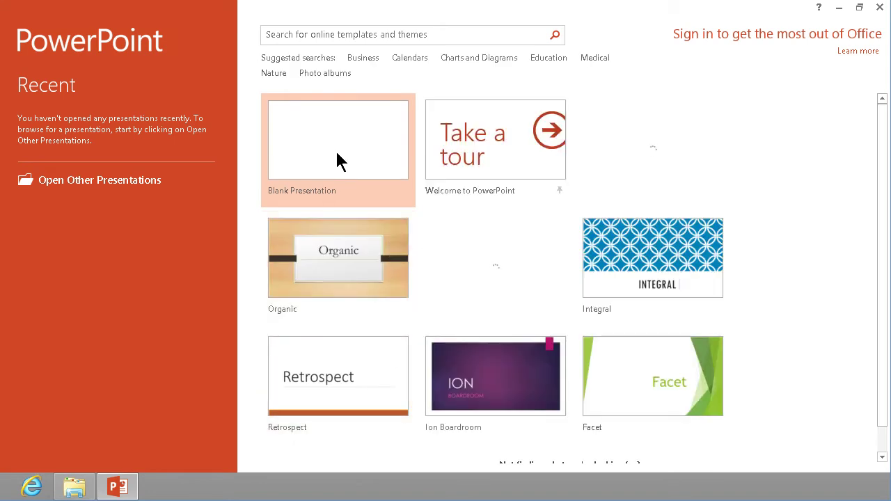
pyautogui.click(337, 160)
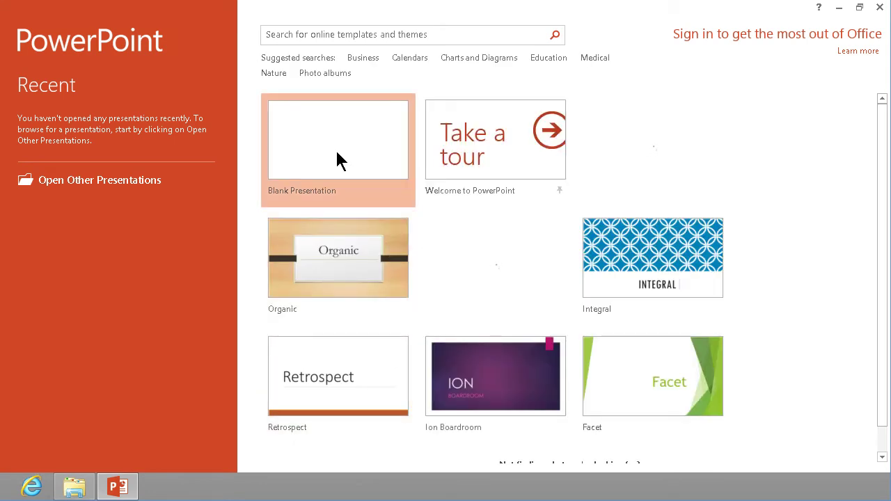
# Start a new photo album and browse the disk for pictures to insert
pyautogui.click(111, 26)
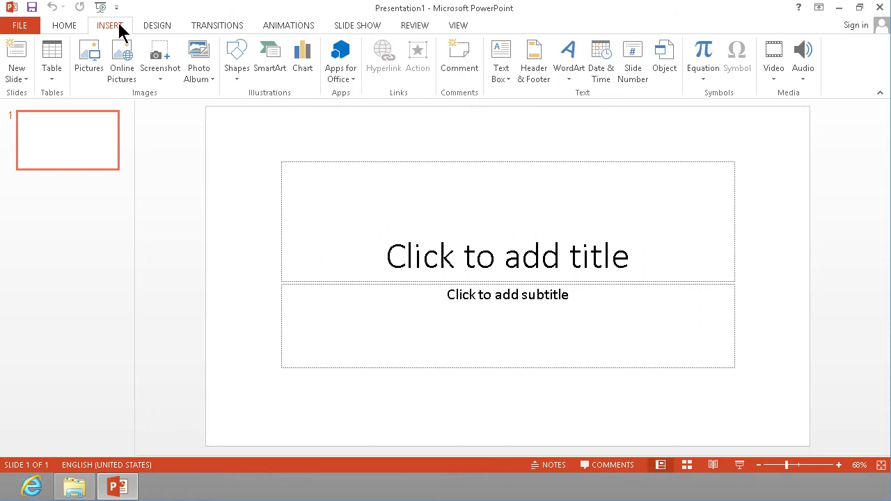
pyautogui.click(211, 87)
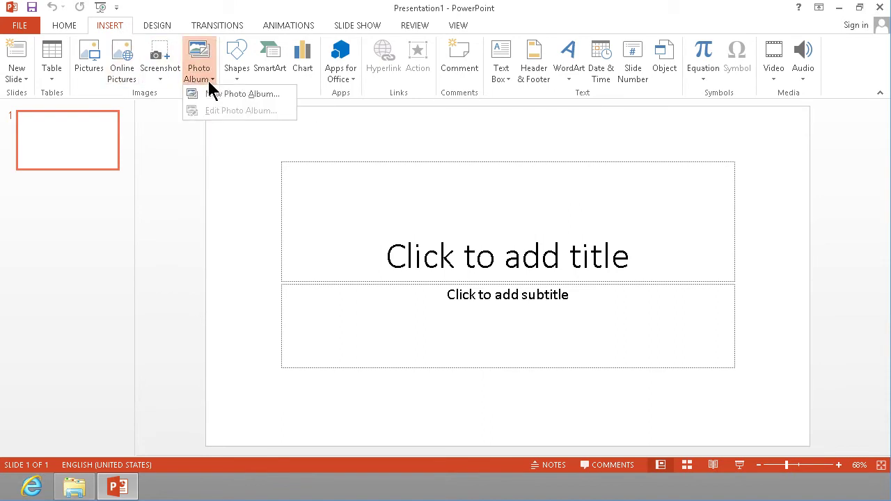
pyautogui.click(211, 94)
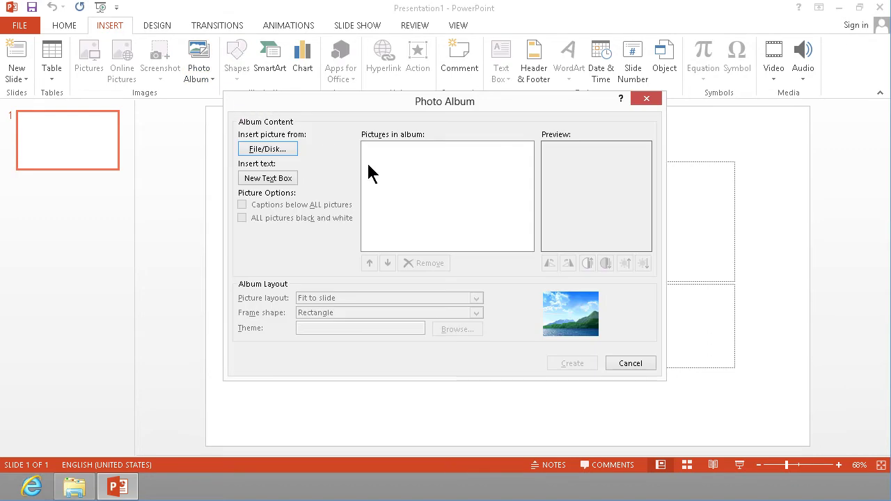
pyautogui.click(268, 150)
# Select all the pictures in the Pictures library, from 001.jpg through 106.jpg
pyautogui.click(390, 211)
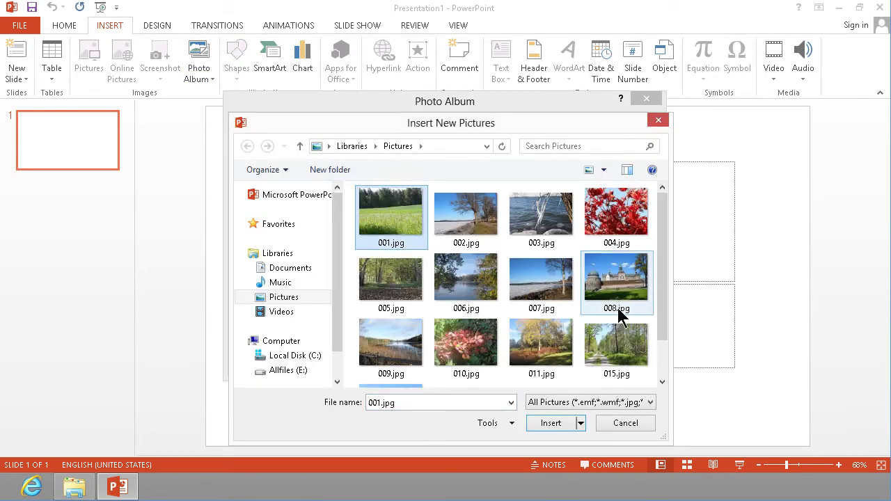
pyautogui.moveTo(667, 318); pyautogui.dragTo(673, 369)
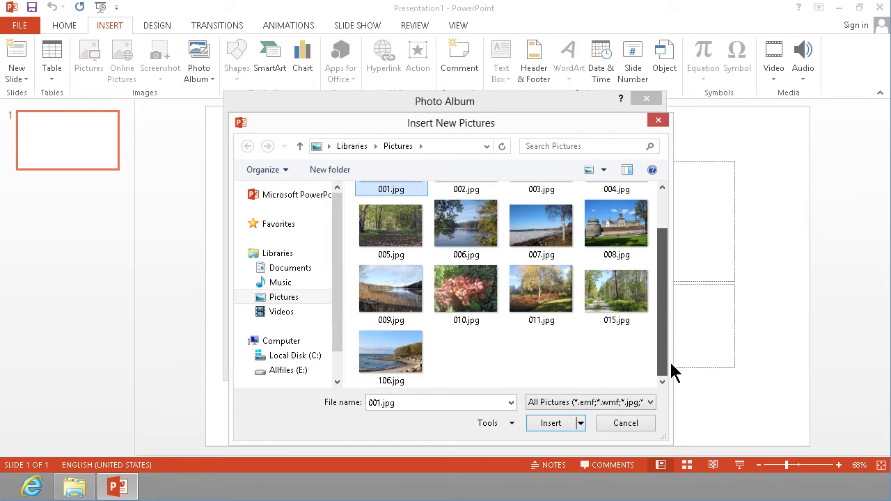
pyautogui.keyDown('shift'); pyautogui.click(404, 355); pyautogui.keyUp('shift')
pyautogui.moveTo(663, 342); pyautogui.dragTo(667, 265)
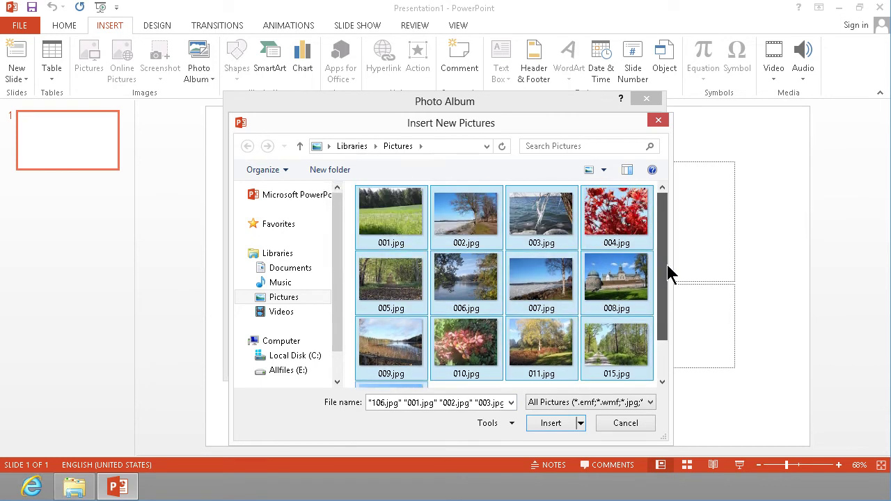
pyautogui.click(387, 205)
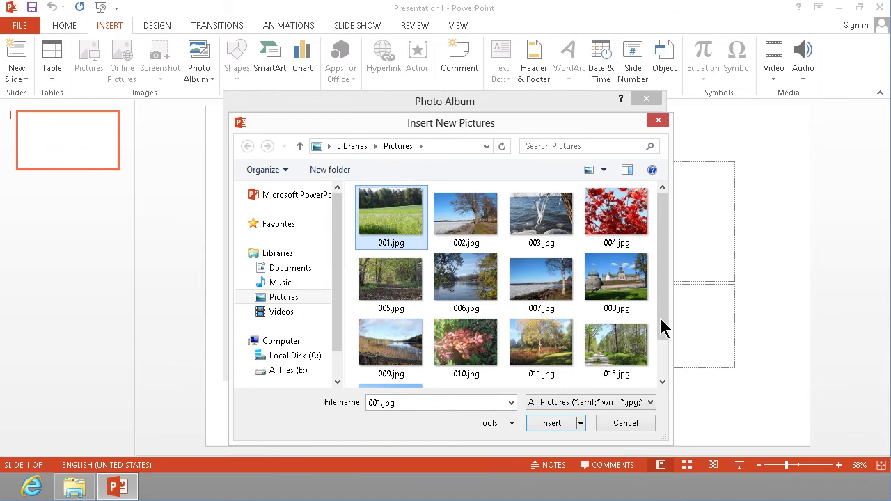
pyautogui.moveTo(663, 323); pyautogui.dragTo(665, 374)
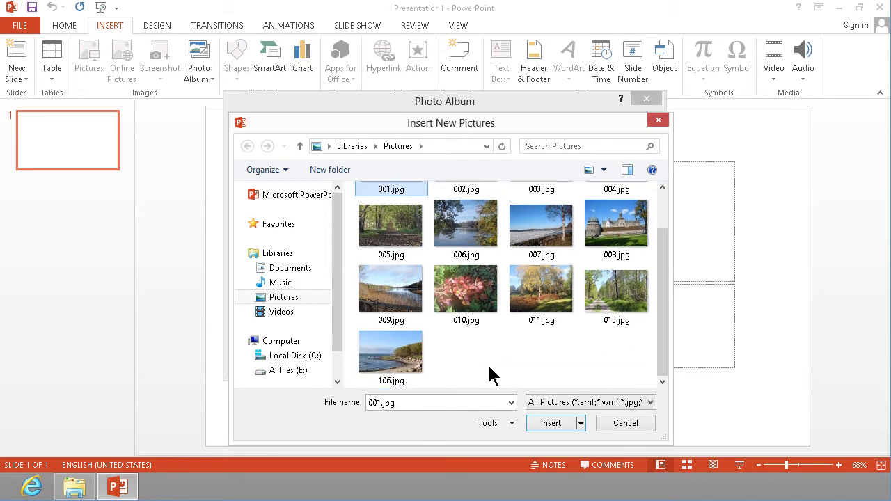
pyautogui.keyDown('shift'); pyautogui.click(397, 361); pyautogui.keyUp('shift')
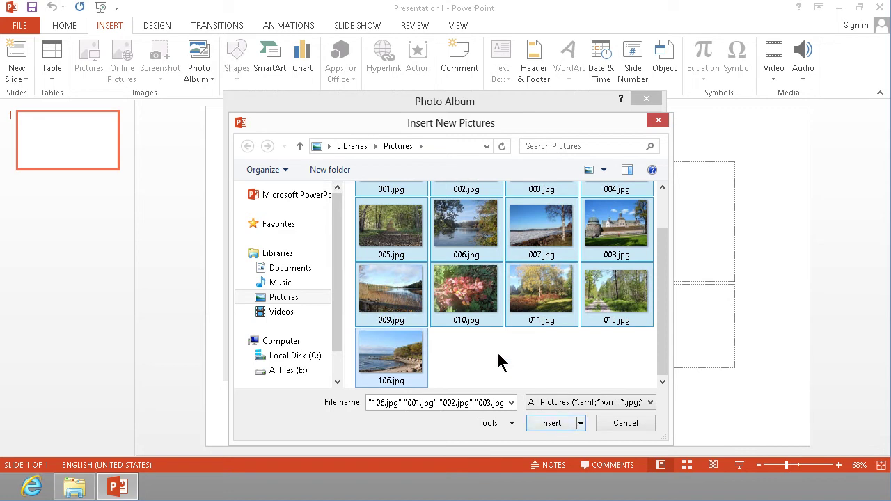
# Try taking single pictures such as 010.jpg, 011.jpg and 008.jpg out of the selection and adding them back
pyautogui.keyDown('ctrl'); pyautogui.click(480, 308); pyautogui.keyUp('ctrl')
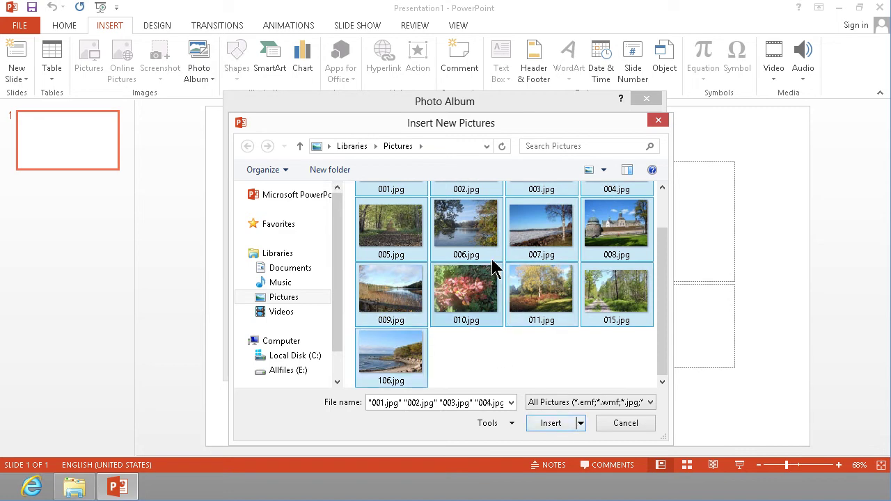
pyautogui.keyDown('ctrl'); pyautogui.click(519, 307); pyautogui.keyUp('ctrl')
pyautogui.keyDown('ctrl'); pyautogui.click(550, 230); pyautogui.keyUp('ctrl')
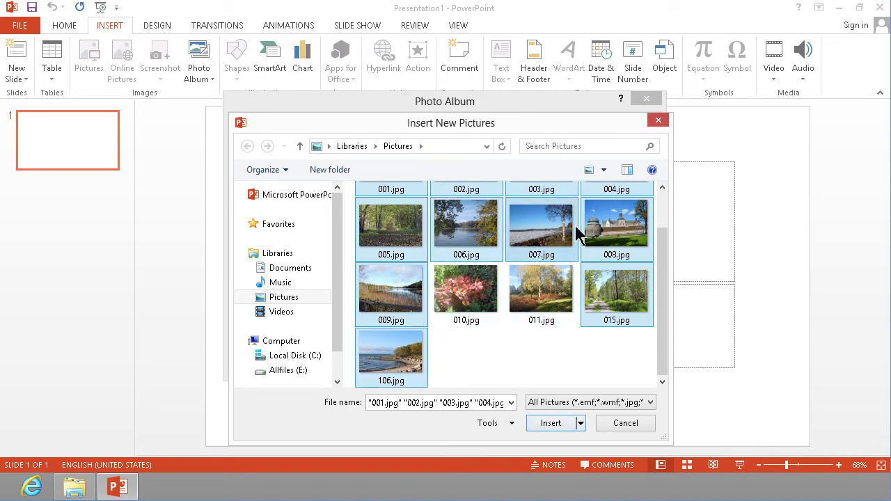
pyautogui.keyDown('ctrl'); pyautogui.click(629, 237); pyautogui.keyUp('ctrl')
pyautogui.keyDown('ctrl'); pyautogui.click(561, 308); pyautogui.keyUp('ctrl')
pyautogui.keyDown('ctrl'); pyautogui.click(477, 303); pyautogui.keyUp('ctrl')
pyautogui.keyDown('ctrl'); pyautogui.click(540, 240); pyautogui.keyUp('ctrl')
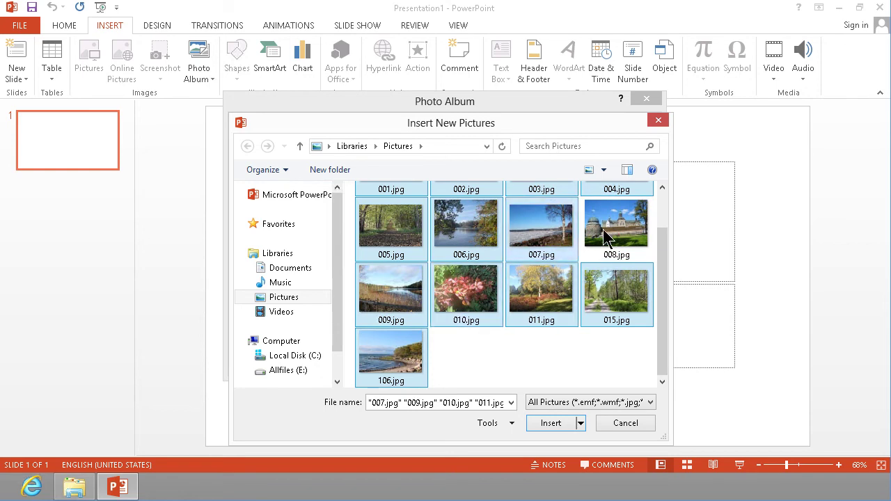
pyautogui.keyDown('ctrl'); pyautogui.click(610, 237); pyautogui.keyUp('ctrl')
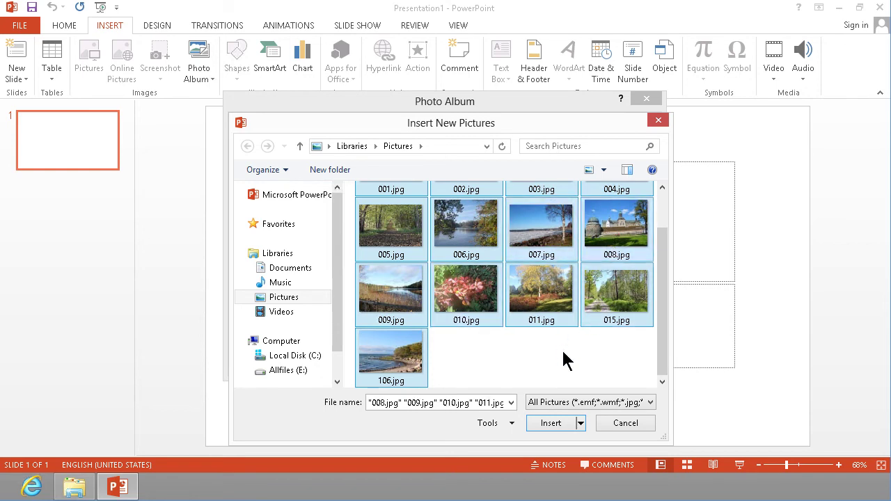
# Insert the selected pictures into the photo album and checkmark picture 003 in the album list
pyautogui.click(551, 423)
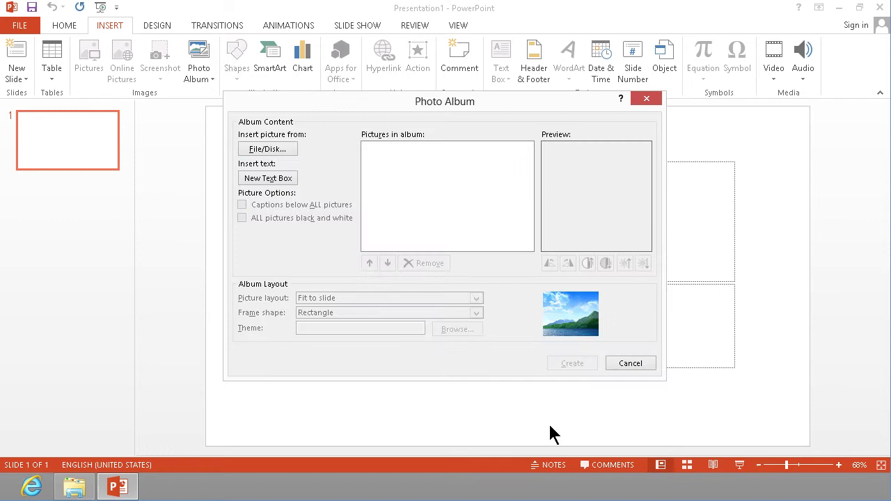
pyautogui.moveTo(532, 218); pyautogui.dragTo(527, 175)
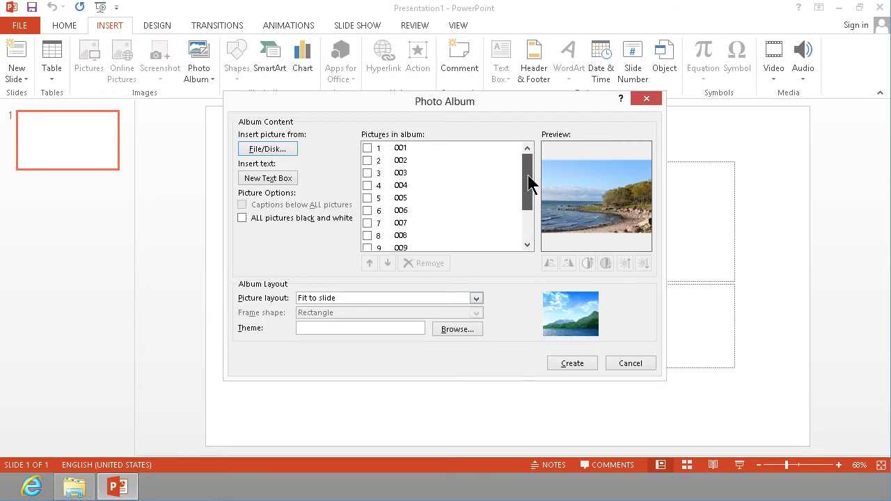
pyautogui.click(410, 173)
pyautogui.click(367, 173)
# Preview album pictures 005, 006 and 008, and lower the picture contrast by one level
pyautogui.click(397, 198)
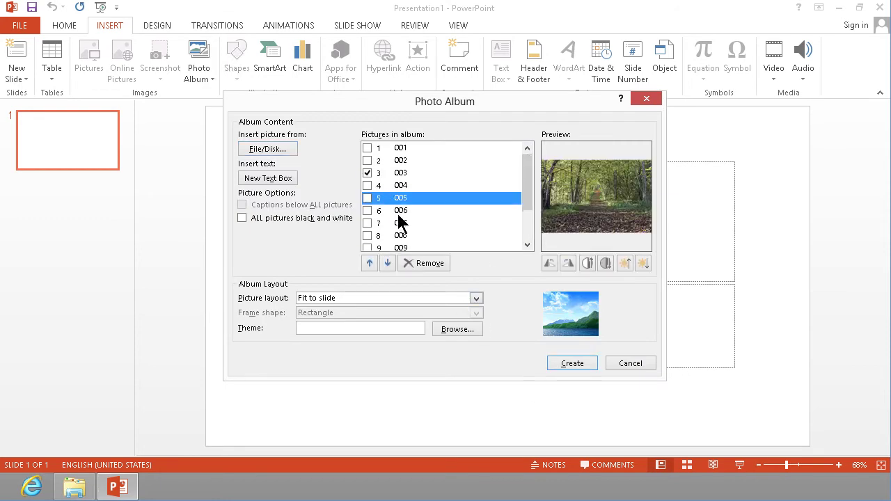
pyautogui.click(407, 210)
pyautogui.click(420, 236)
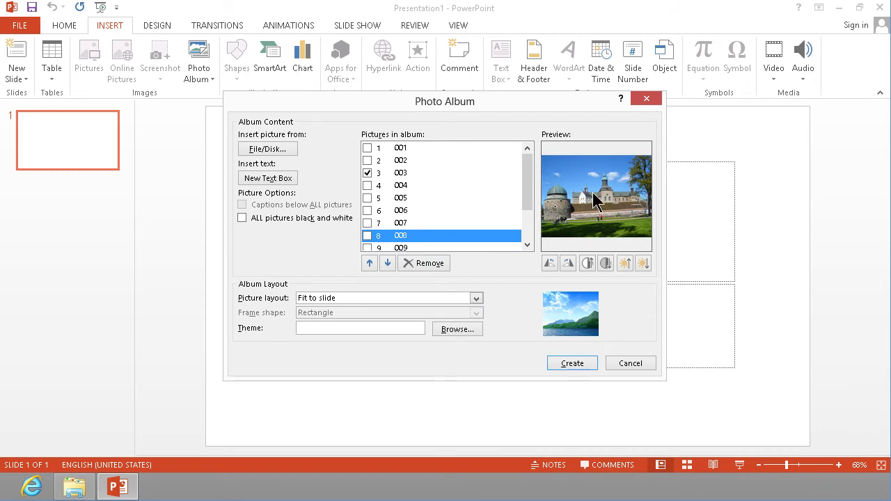
pyautogui.click(606, 264)
# Review the picture layout choices, keep Fit to slide, and create the photo album
pyautogui.click(475, 298)
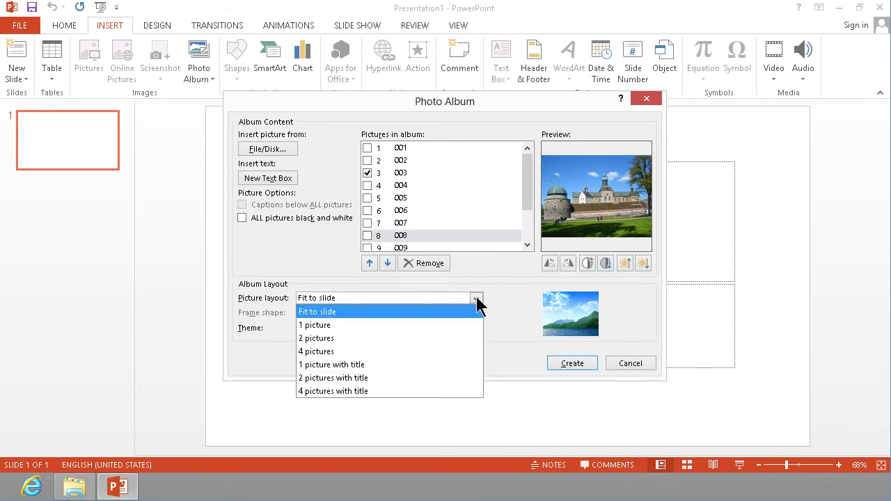
pyautogui.click(476, 296)
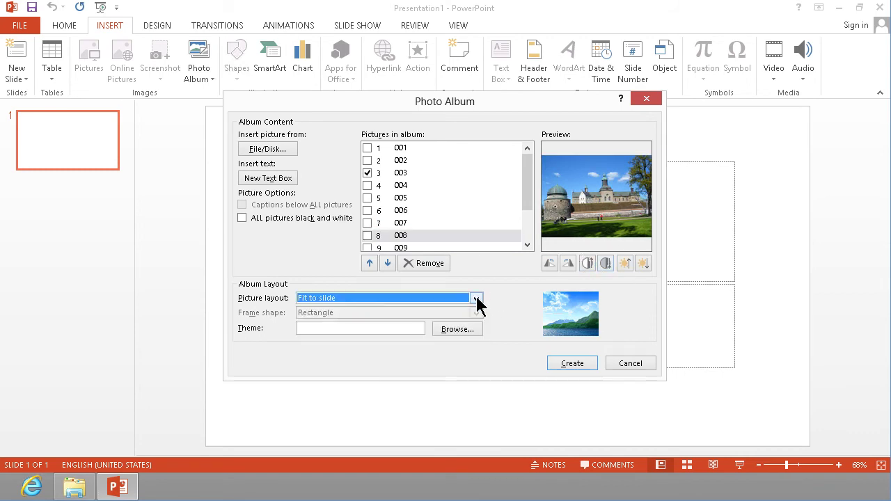
pyautogui.click(583, 364)
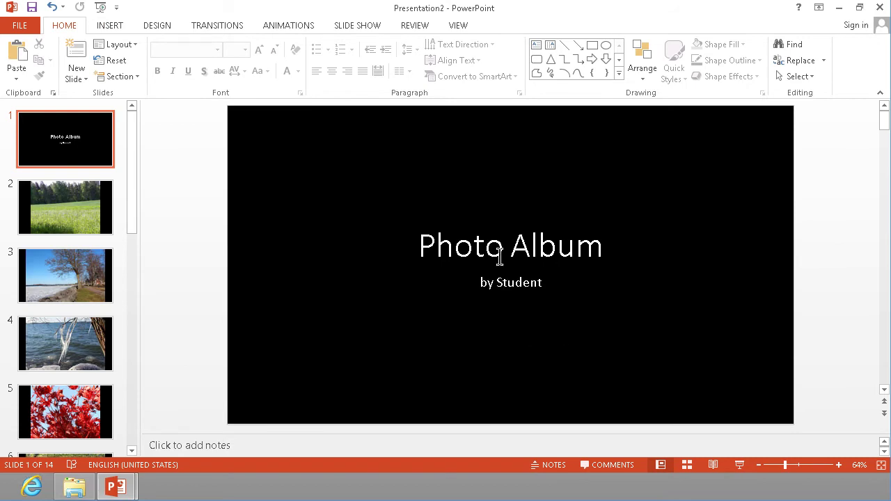
# Replace the album's title on slide 1 with "A tour of Sweden"
pyautogui.click(436, 248)
pyautogui.moveTo(622, 253); pyautogui.dragTo(396, 248)
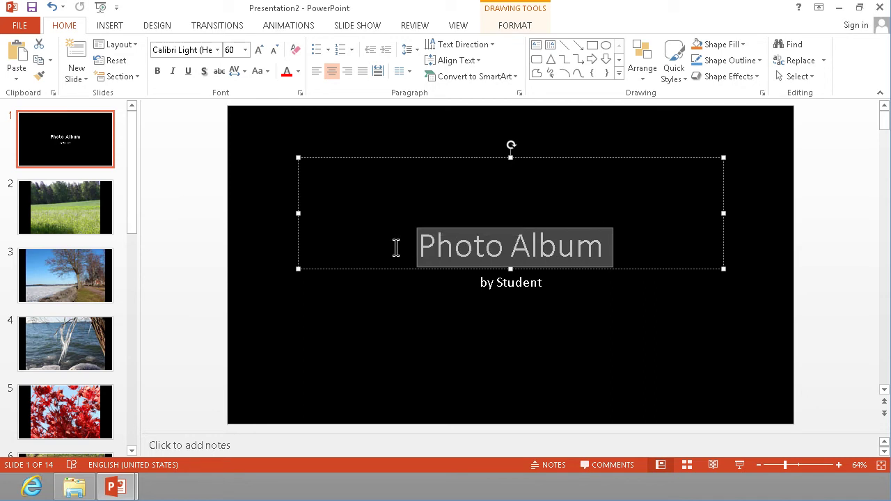
pyautogui.write('A tr')
pyautogui.press('BackSpace')
pyautogui.write('ou')
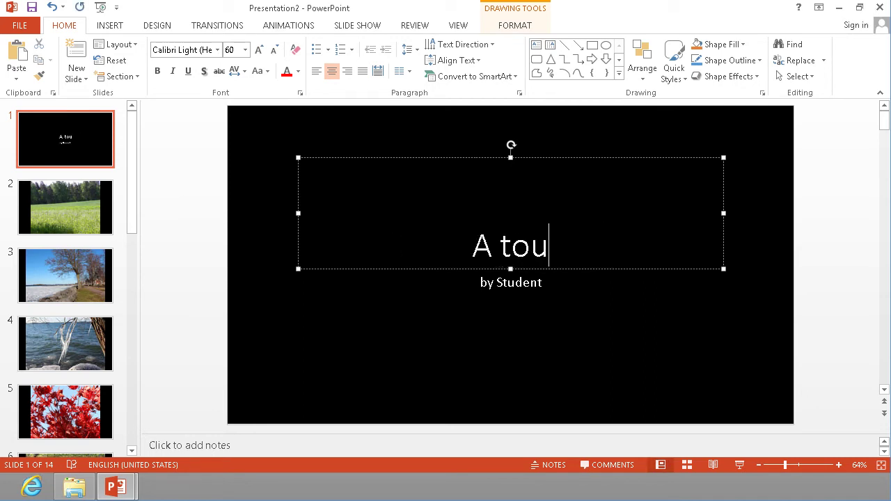
pyautogui.write('r of Sweden')
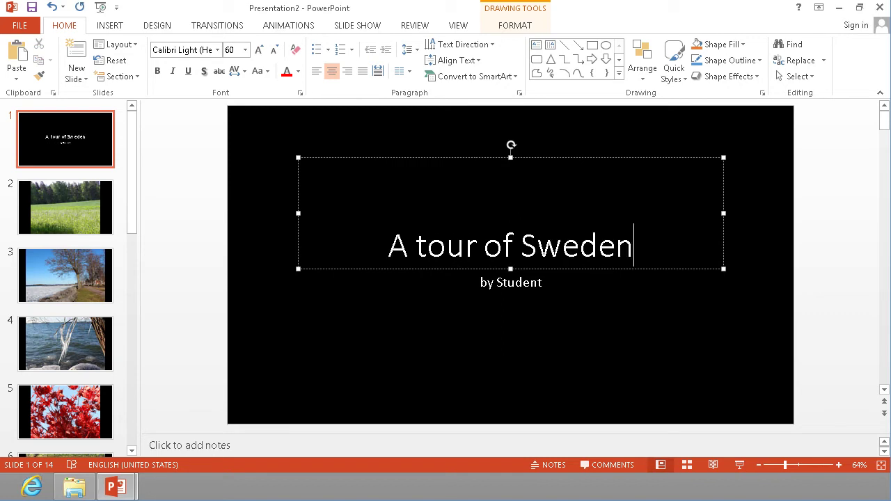
# Replace "Student" in the title slide's subtitle with the author's full name
pyautogui.doubleClick(514, 283)
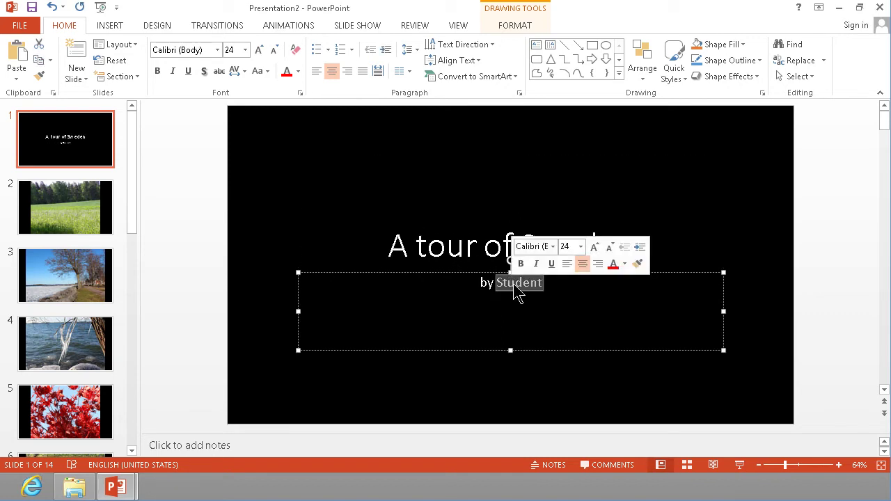
pyautogui.write('Peter Kalmström')
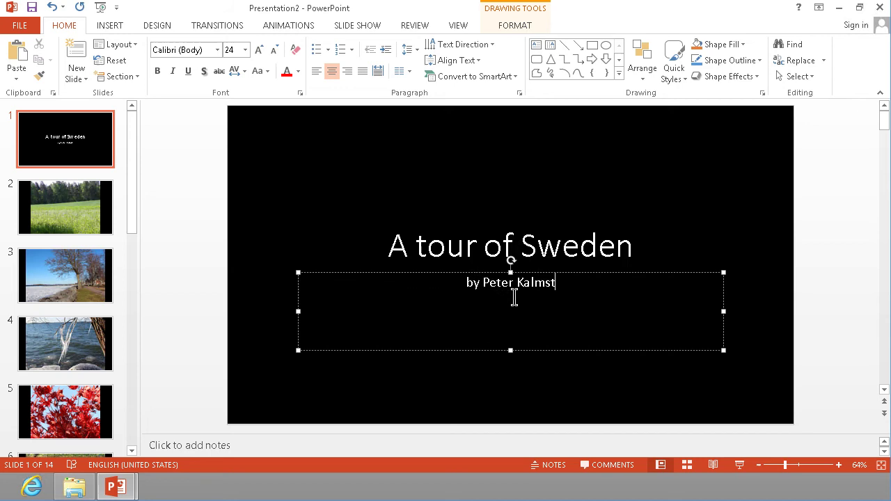
pyautogui.click(56, 144)
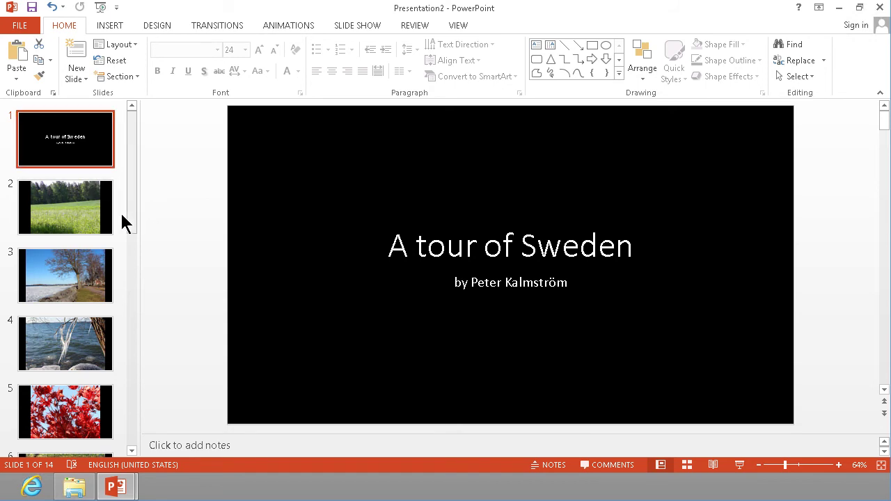
# Apply the Split transition to slide 2, the green field picture
pyautogui.click(77, 207)
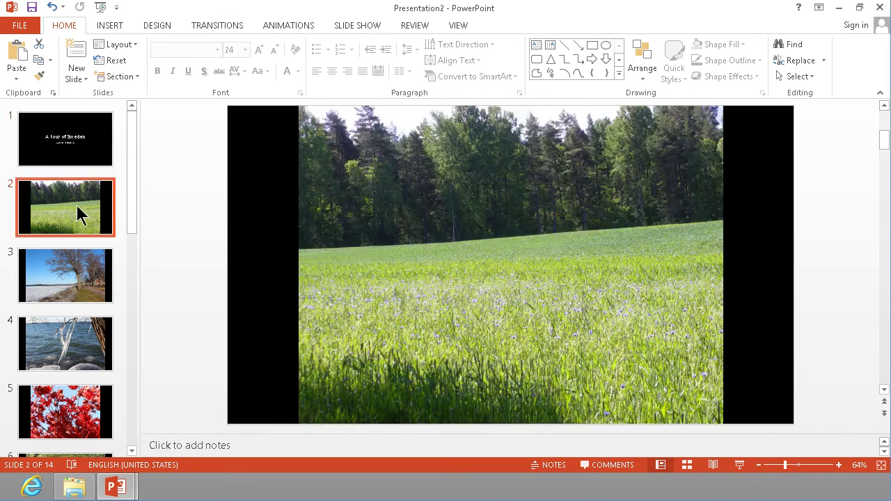
pyautogui.click(89, 143)
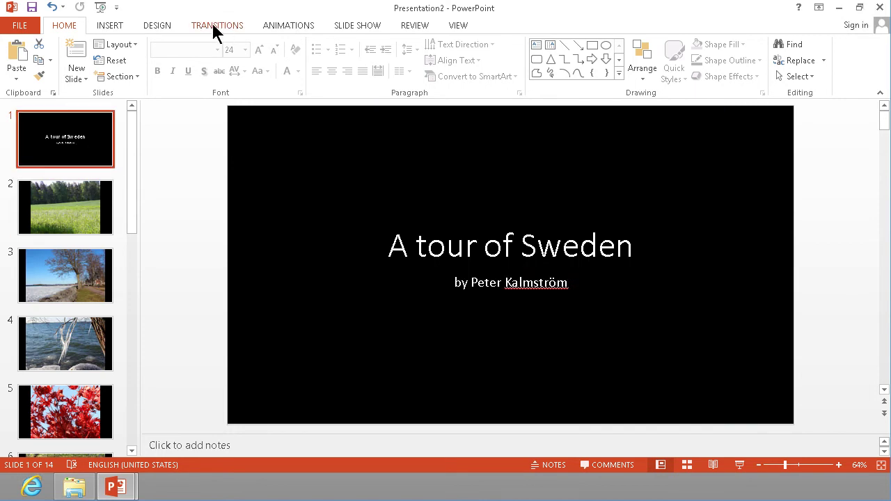
pyautogui.click(88, 190)
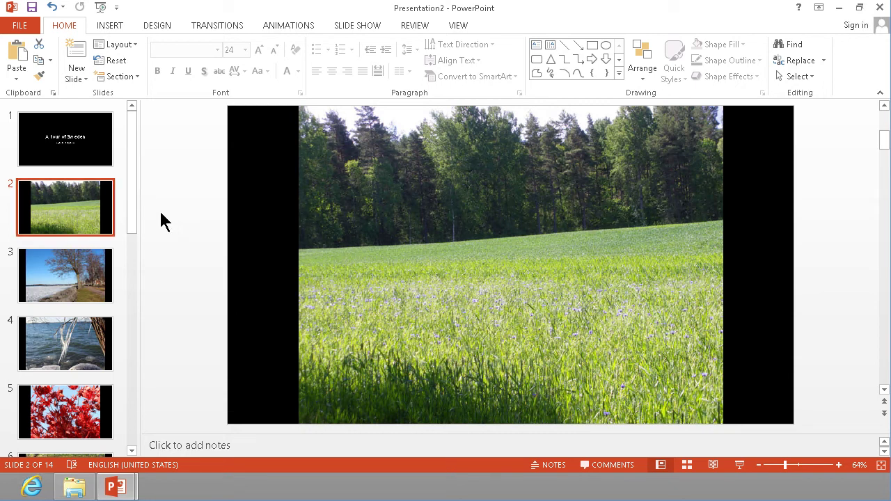
pyautogui.click(235, 28)
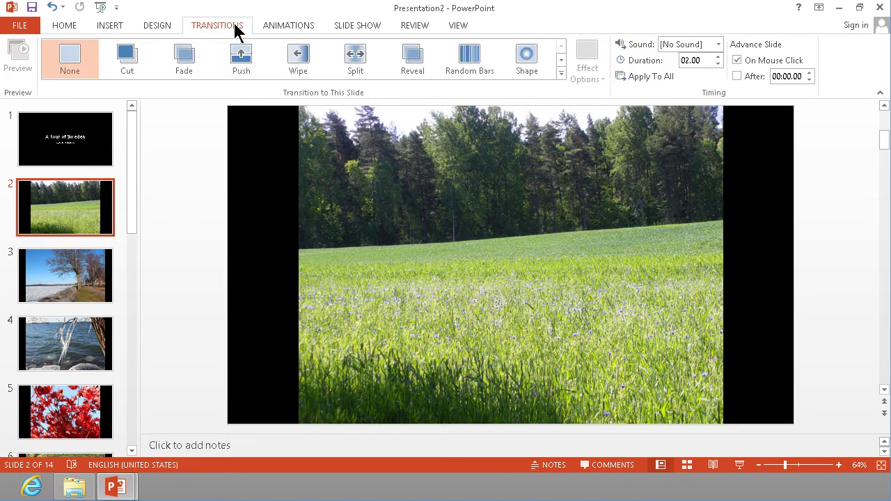
pyautogui.click(357, 55)
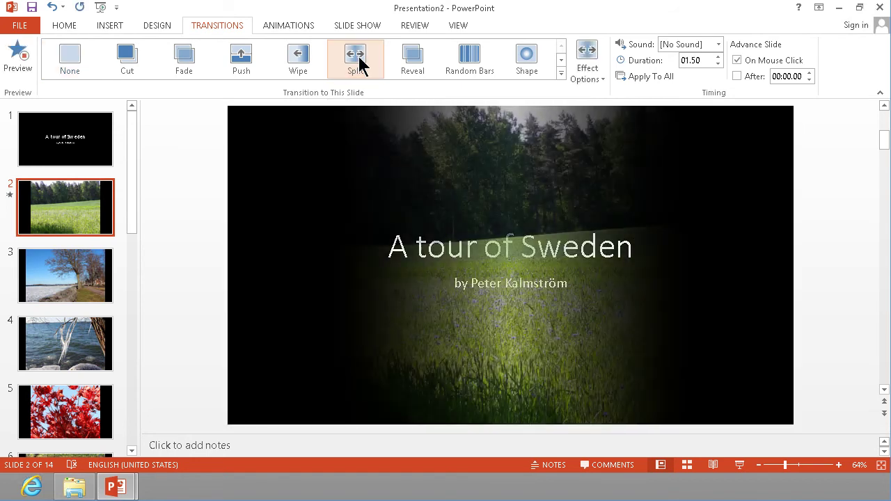
# Preview the Split transition on slide 2 and review its direction options
pyautogui.click(80, 148)
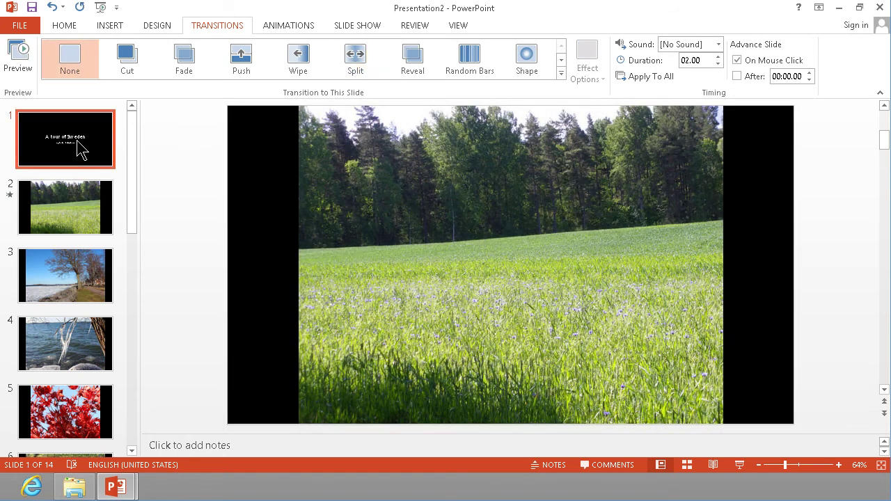
pyautogui.click(72, 204)
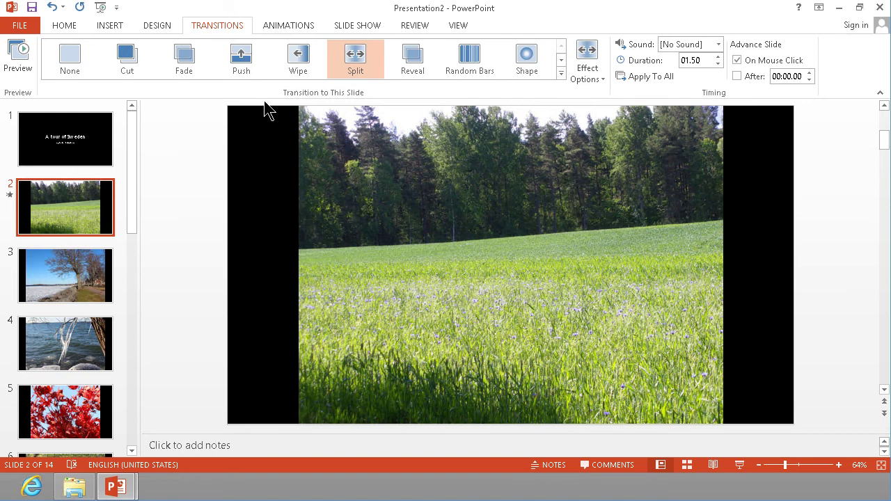
pyautogui.click(27, 54)
pyautogui.click(593, 56)
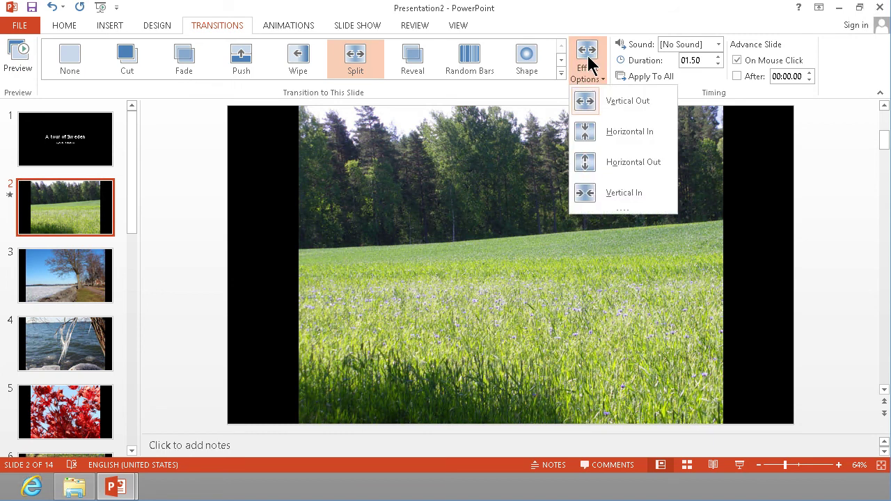
pyautogui.click(61, 285)
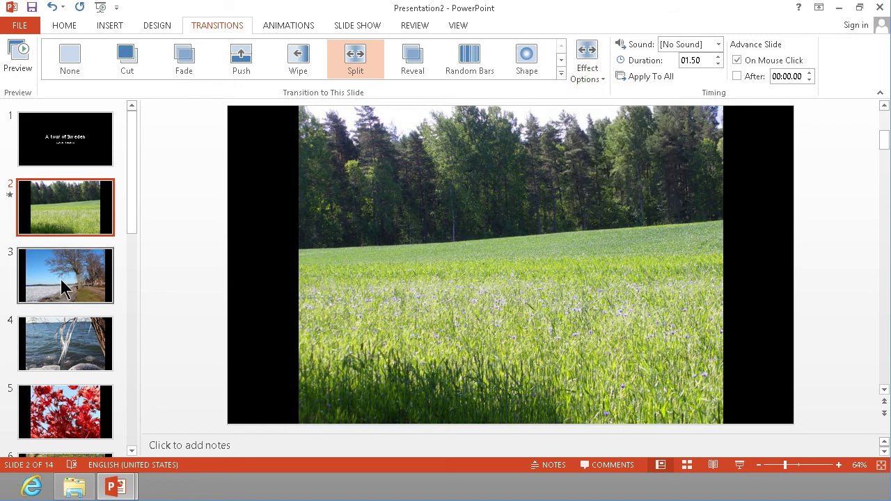
pyautogui.click(60, 281)
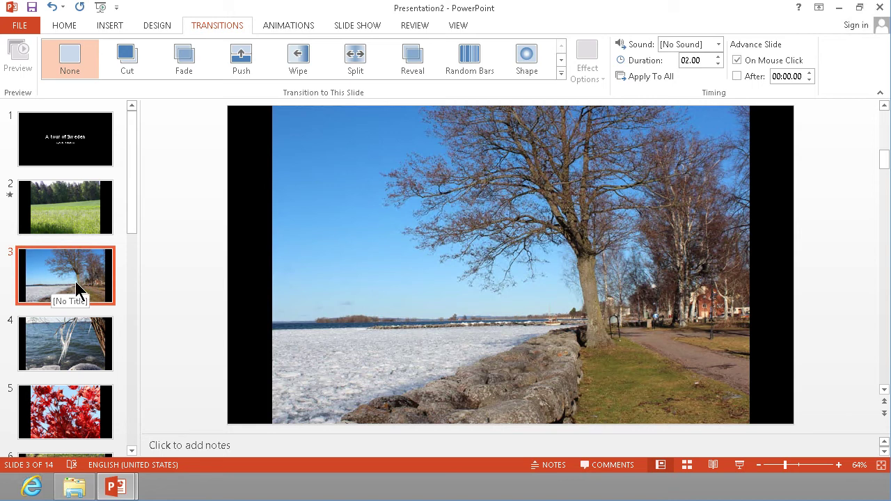
pyautogui.click(72, 345)
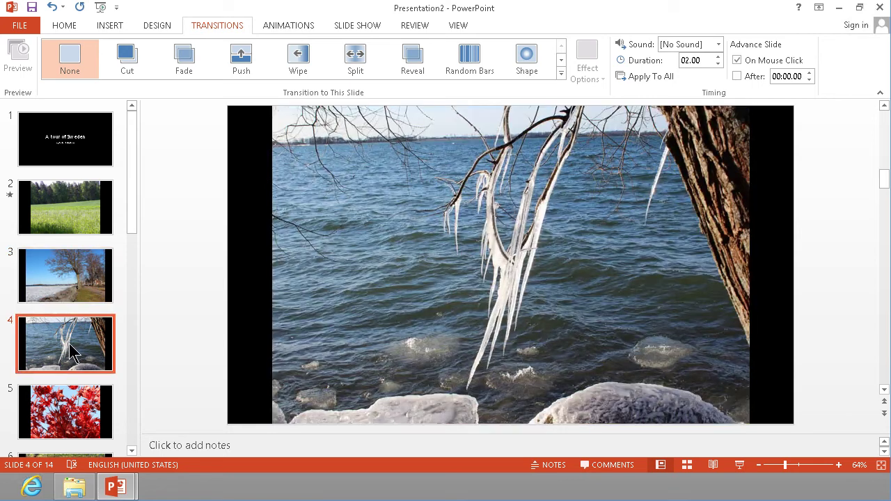
pyautogui.click(78, 296)
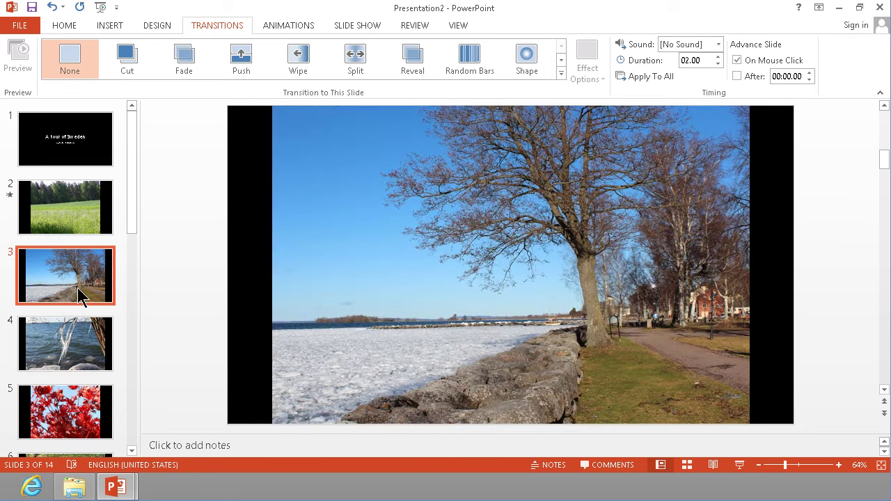
pyautogui.click(72, 346)
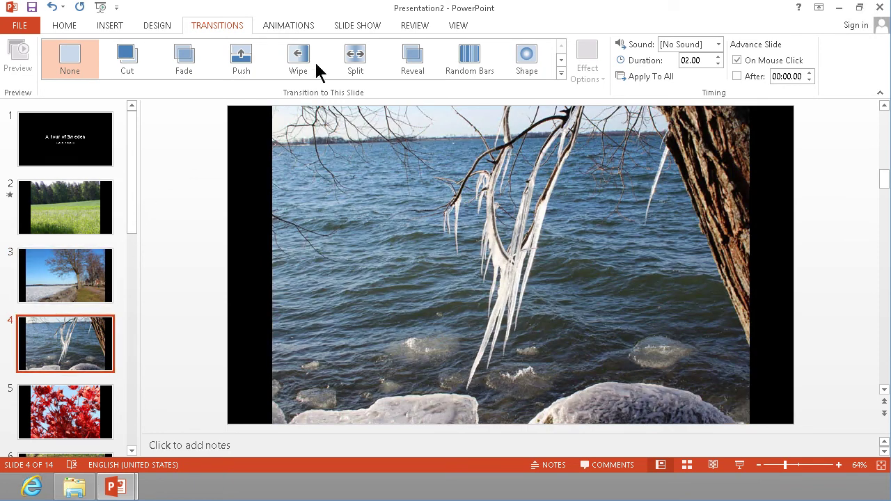
# Record slide and animation timings from the beginning, stop on slide 2, and save the new timings
pyautogui.click(369, 25)
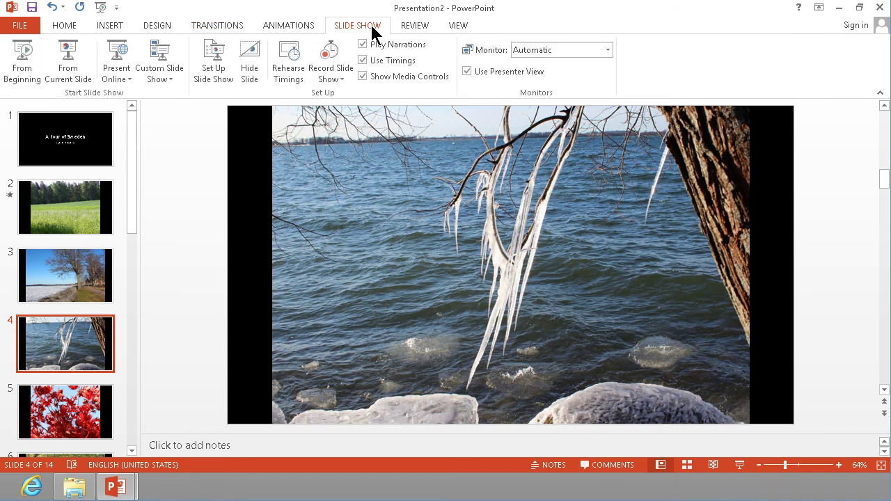
pyautogui.click(339, 78)
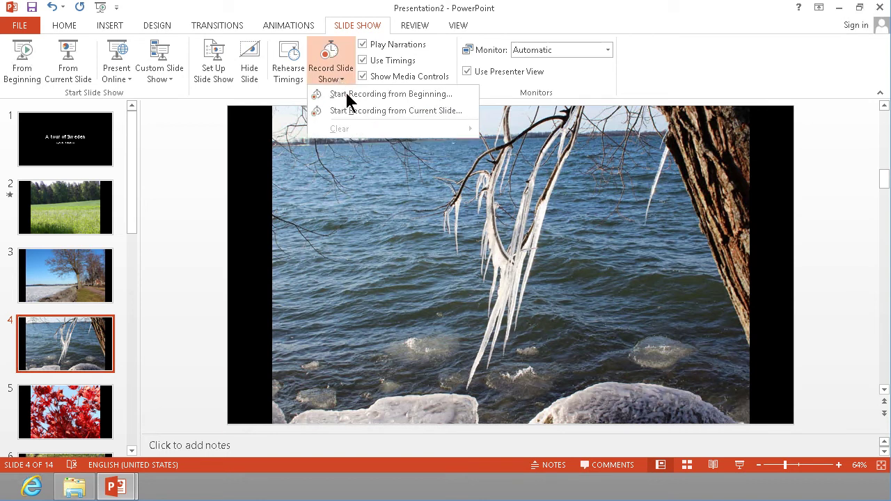
pyautogui.click(351, 97)
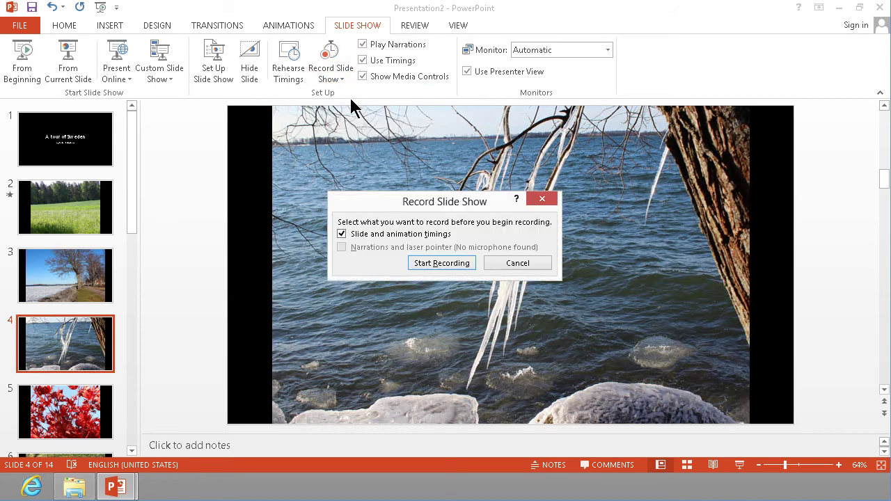
pyautogui.click(442, 266)
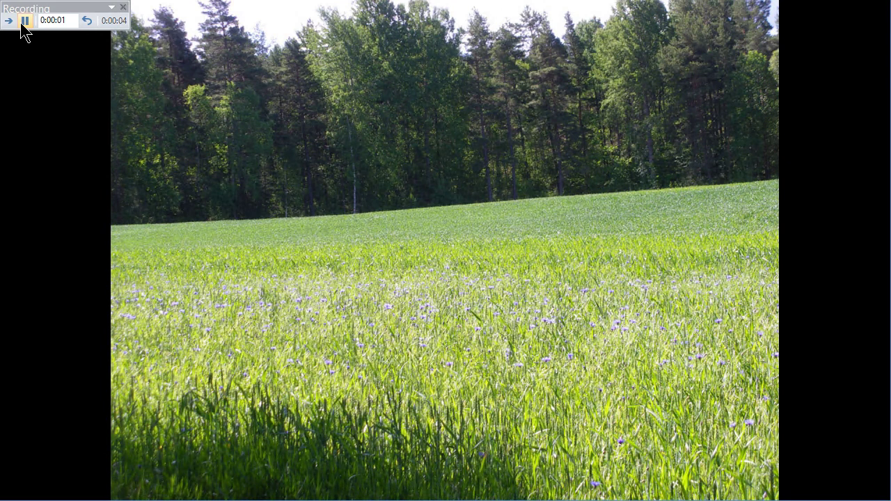
pyautogui.click(124, 7)
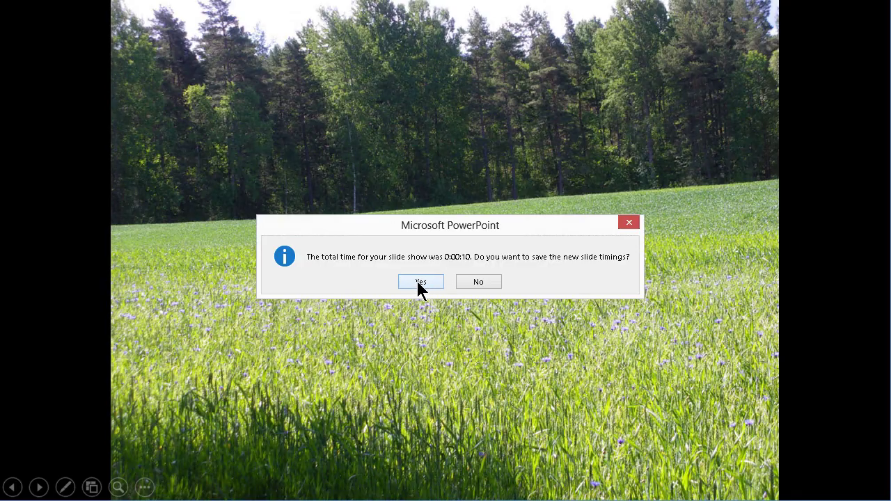
pyautogui.click(420, 282)
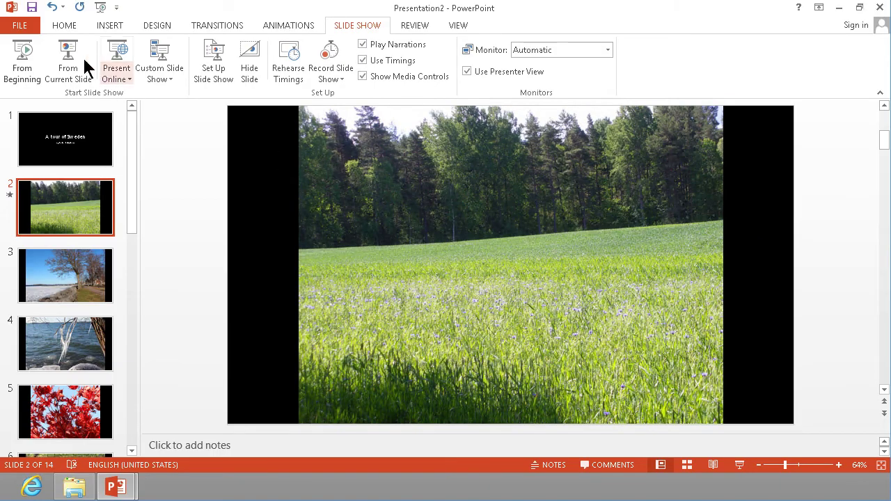
# Export the presentation as the MPEG-4 video "A tour of Sweden.mp4" in the Videos library, using recorded timings and the Computer & HD Displays quality
pyautogui.click(25, 29)
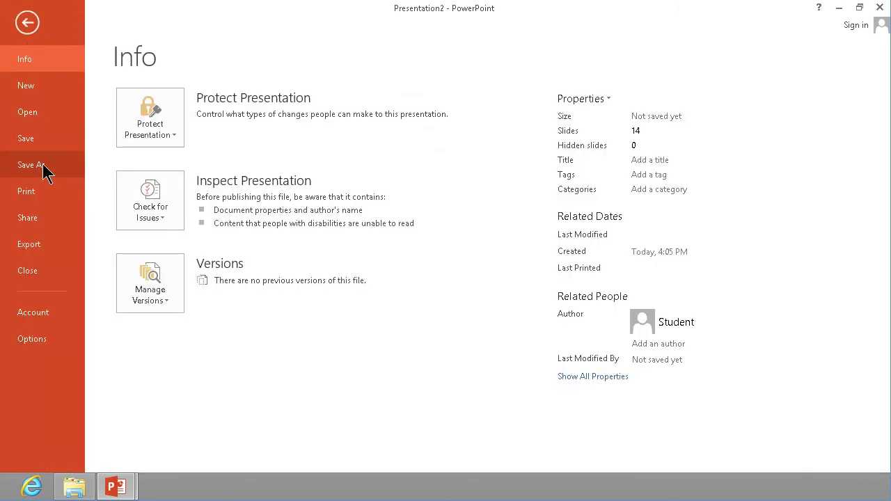
pyautogui.click(46, 254)
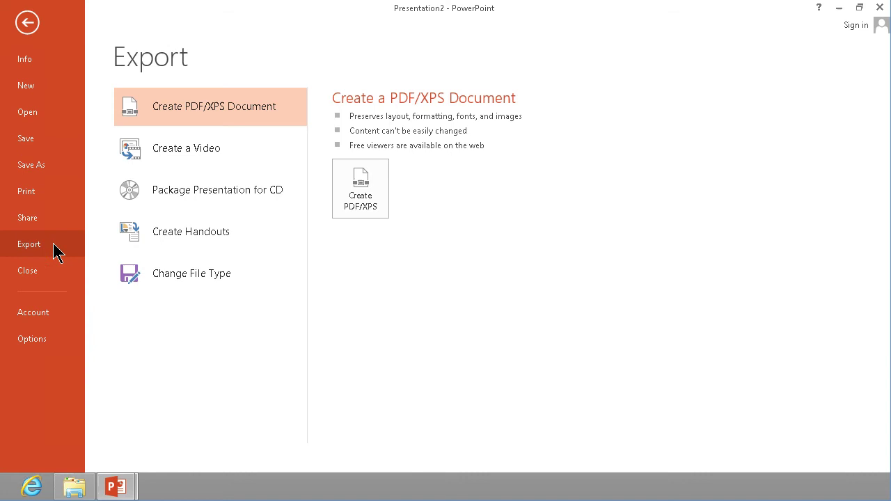
pyautogui.click(177, 166)
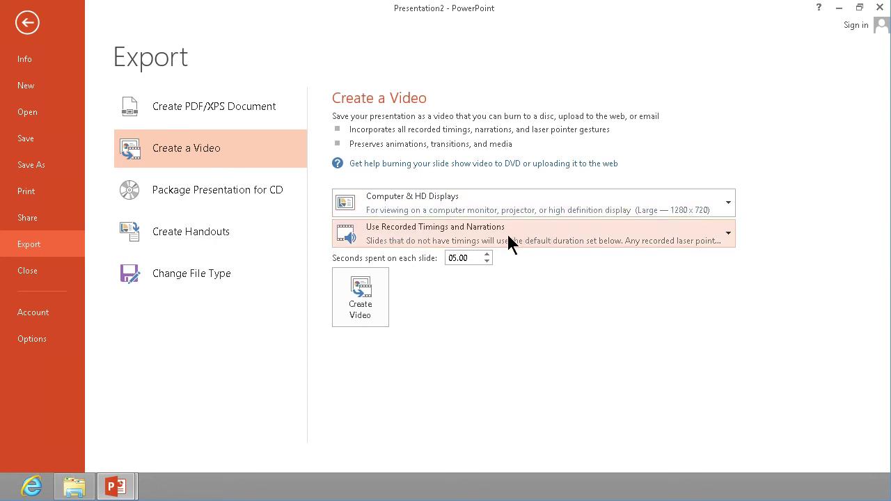
pyautogui.click(369, 312)
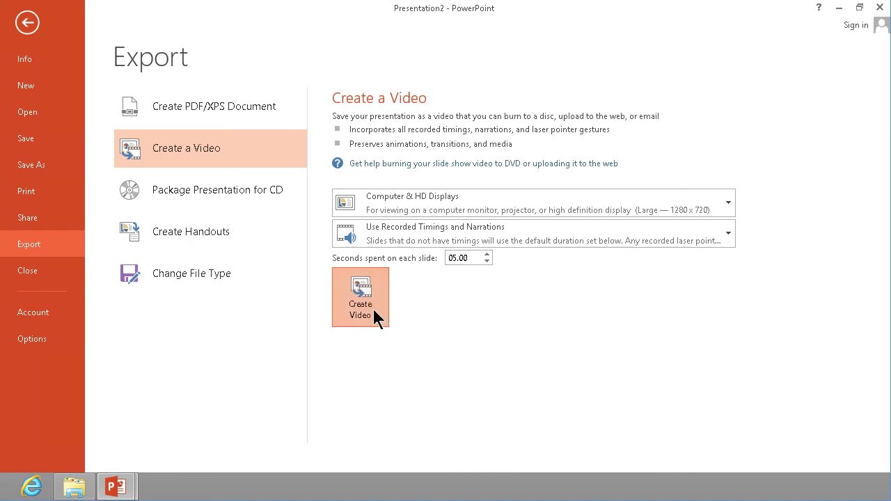
pyautogui.click(373, 310)
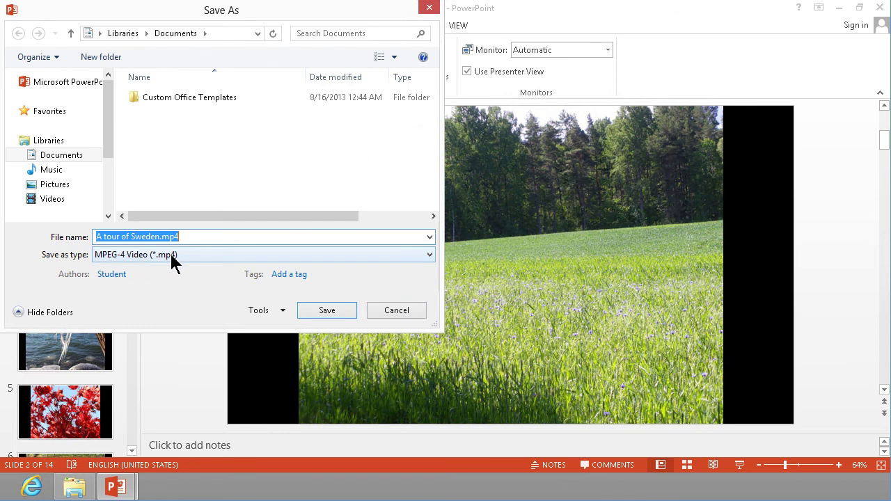
pyautogui.click(53, 200)
pyautogui.click(326, 312)
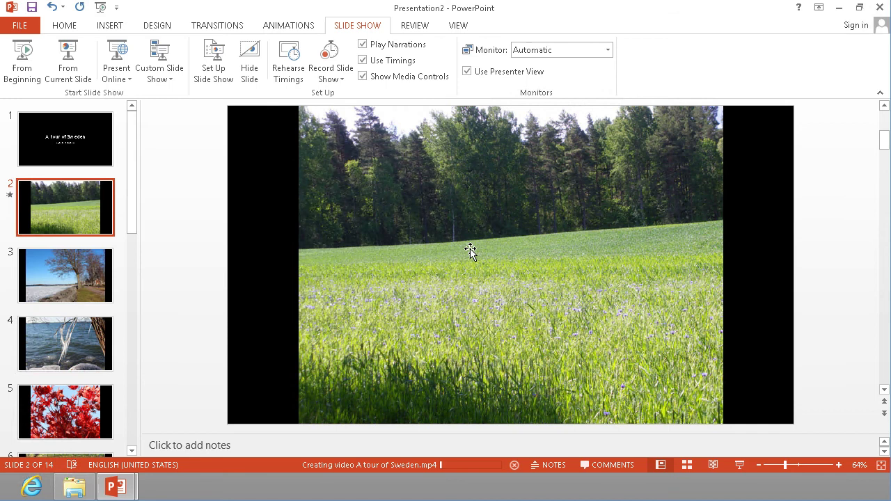